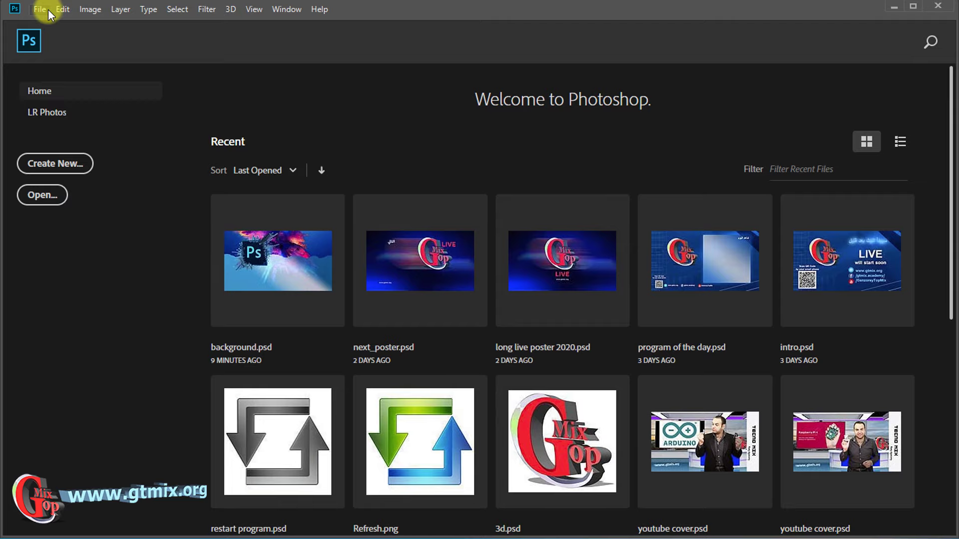
# Open the New Document dialog from the File menu
pyautogui.click(44, 12)
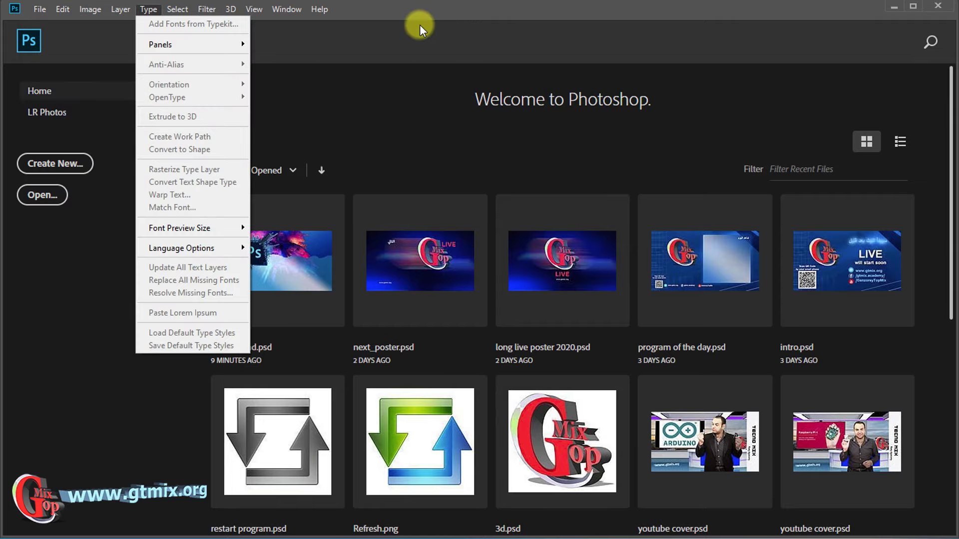
pyautogui.click(418, 24)
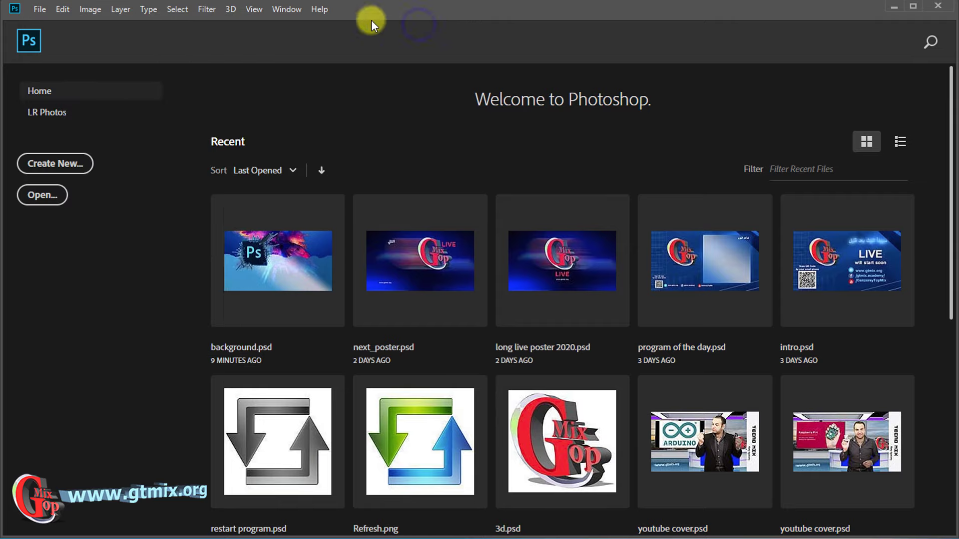
pyautogui.click(39, 13)
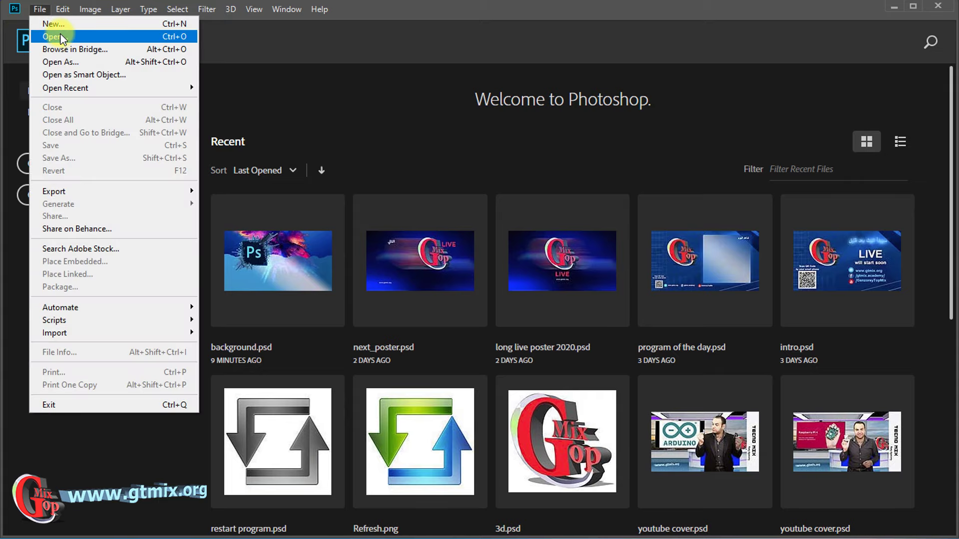
pyautogui.click(422, 24)
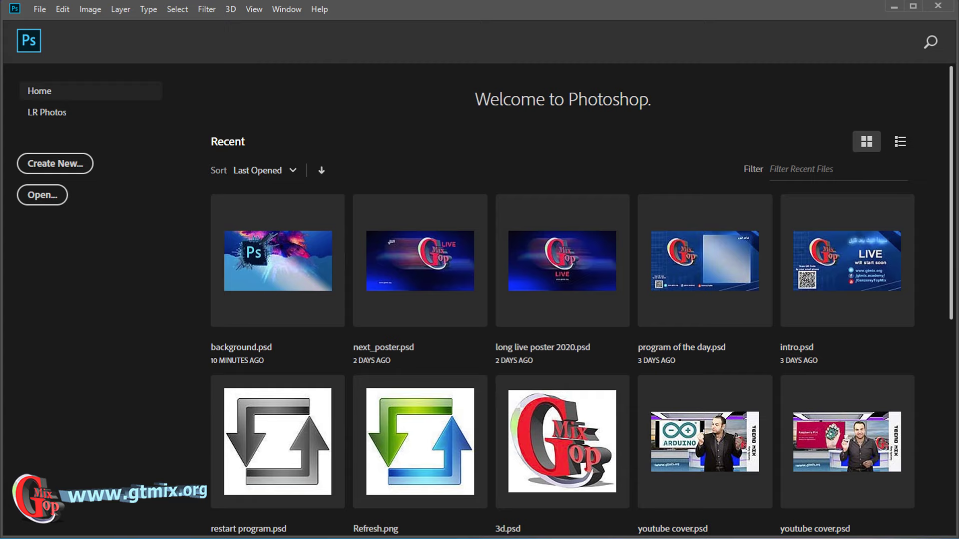
pyautogui.click(39, 9)
pyautogui.click(49, 29)
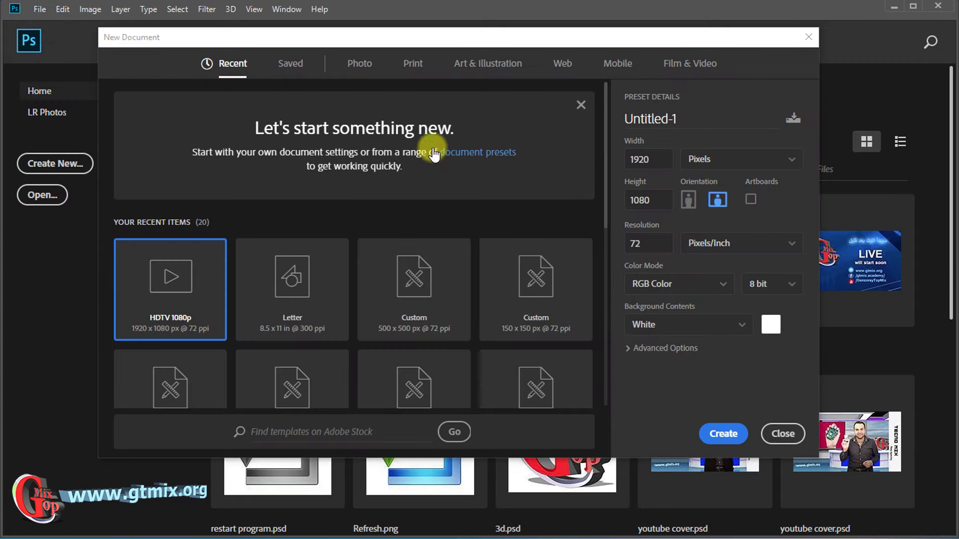
# Show the Photo presets and try pixels, then centimetres, as size units
pyautogui.click(361, 73)
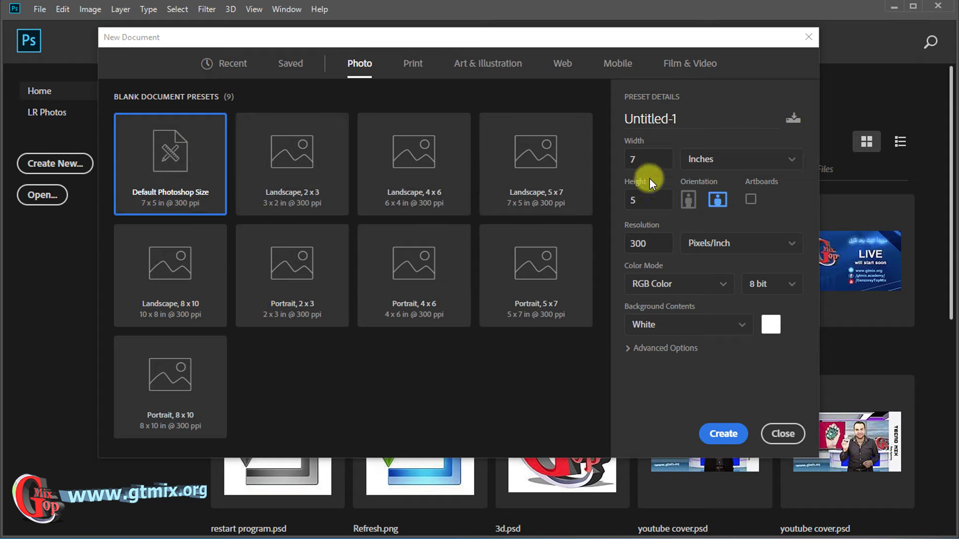
pyautogui.click(795, 160)
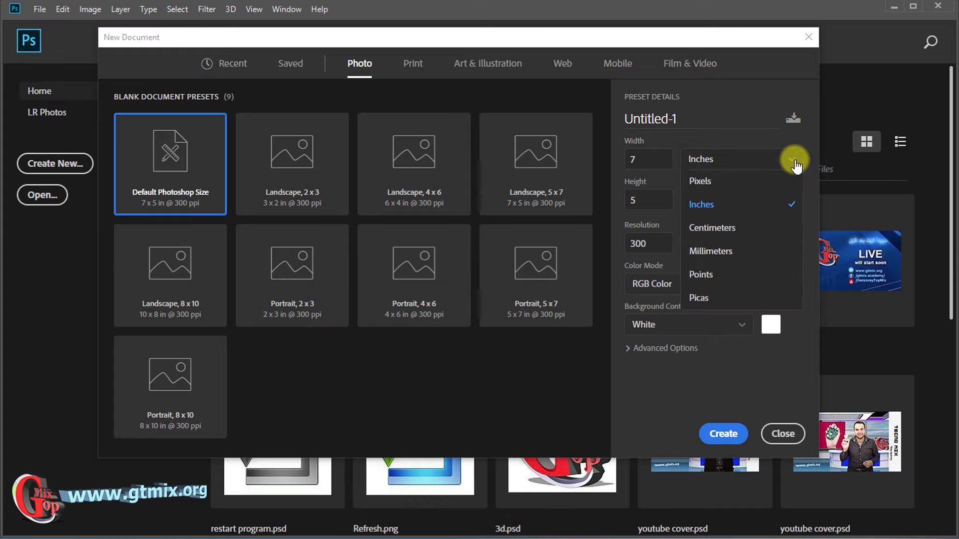
pyautogui.click(707, 184)
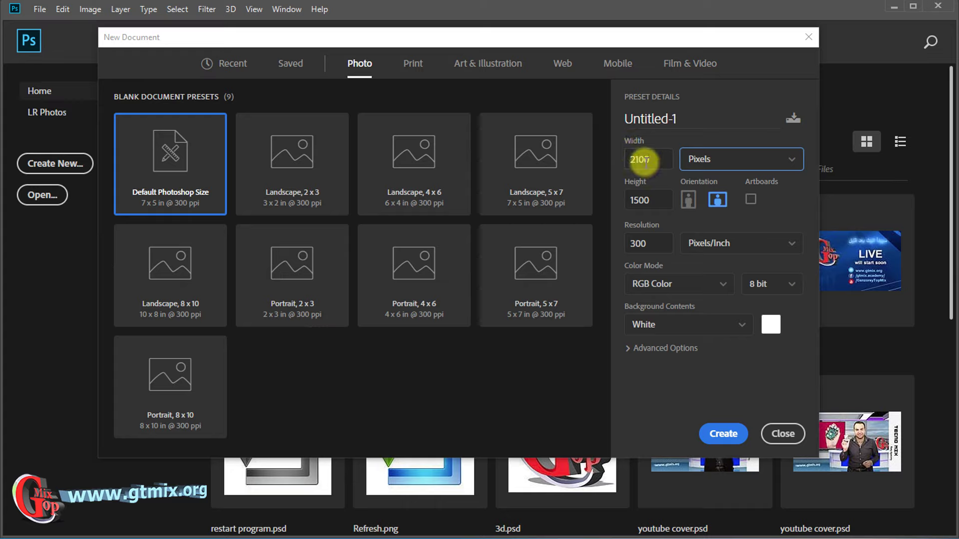
pyautogui.click(793, 161)
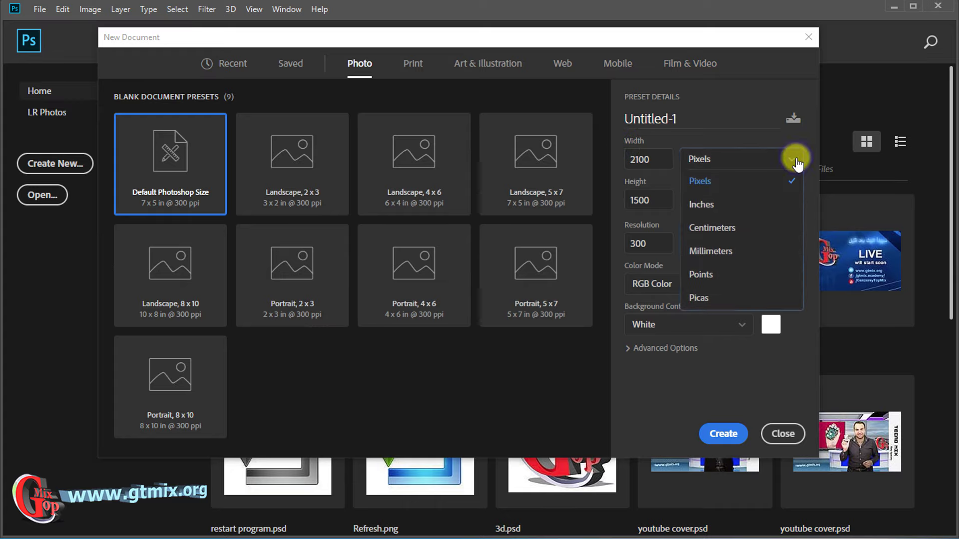
pyautogui.click(736, 240)
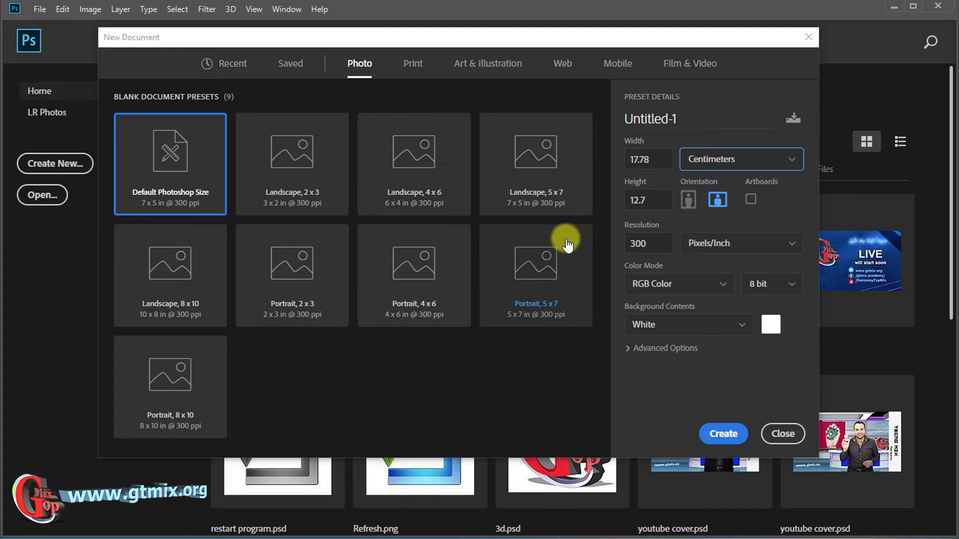
# Choose the Landscape 4x6 photo preset in pixels (1800 × 1200) and try portrait orientation
pyautogui.click(435, 178)
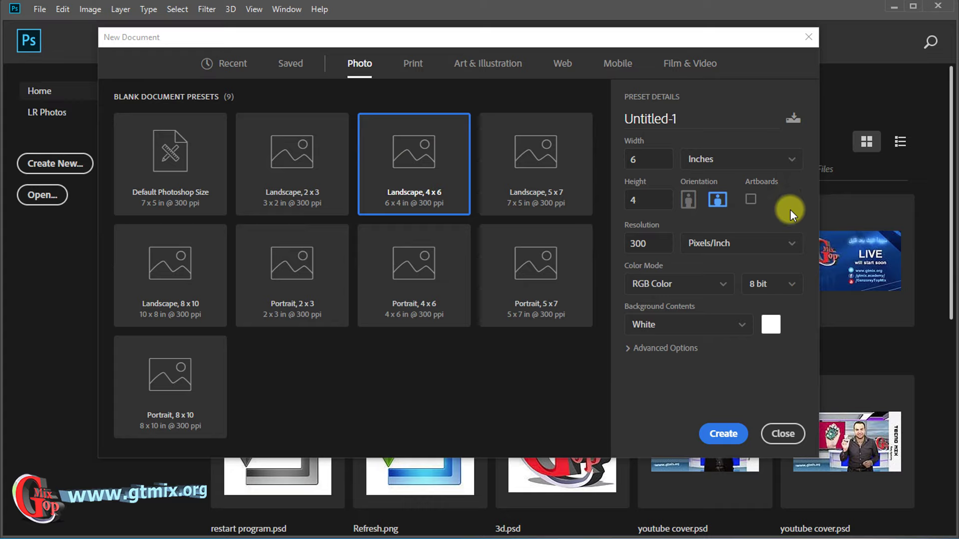
pyautogui.click(785, 161)
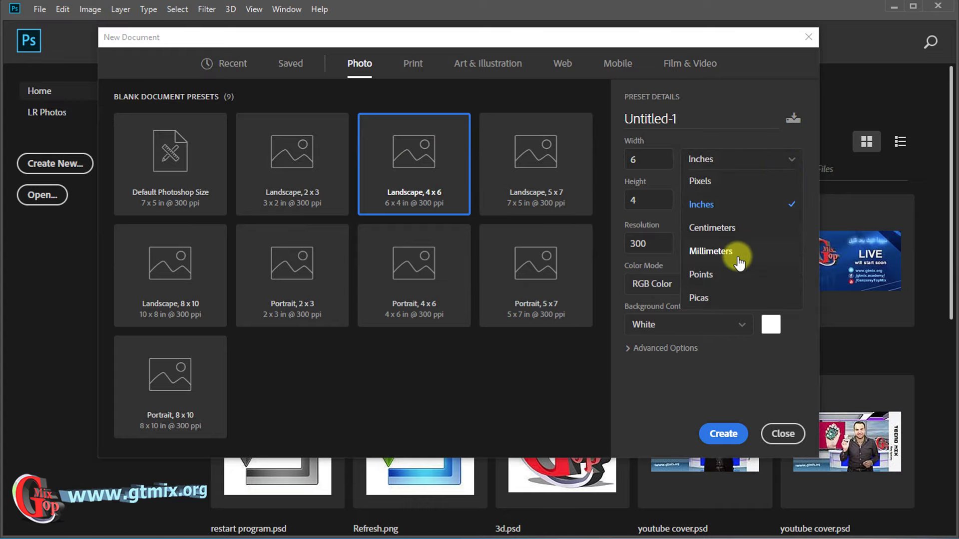
pyautogui.click(726, 182)
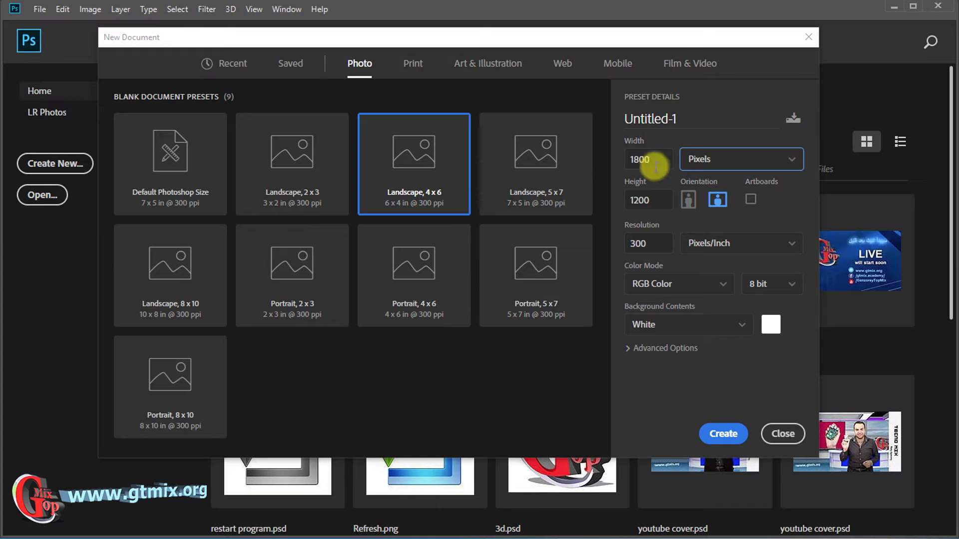
pyautogui.click(689, 201)
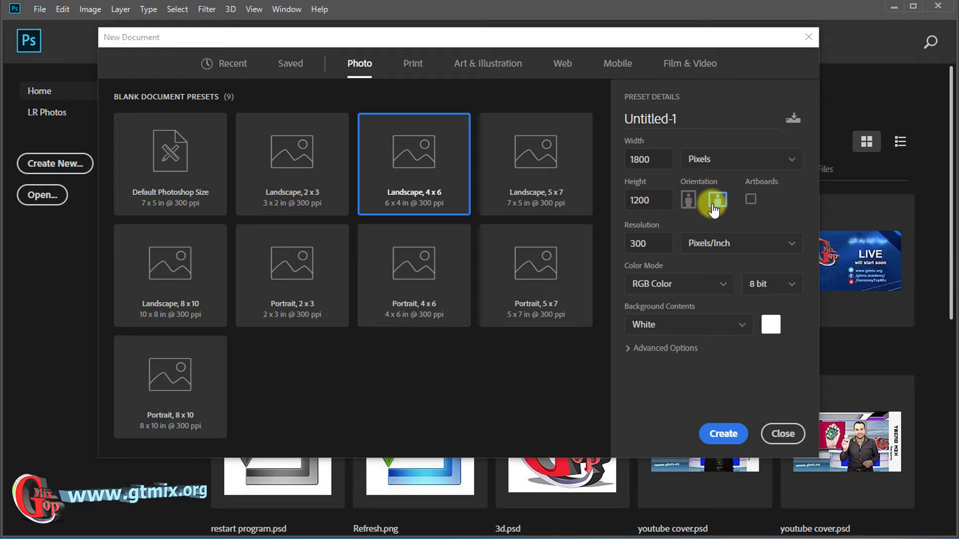
# Check portrait orientation and resolution units, keeping RGB Color mode
pyautogui.click(689, 199)
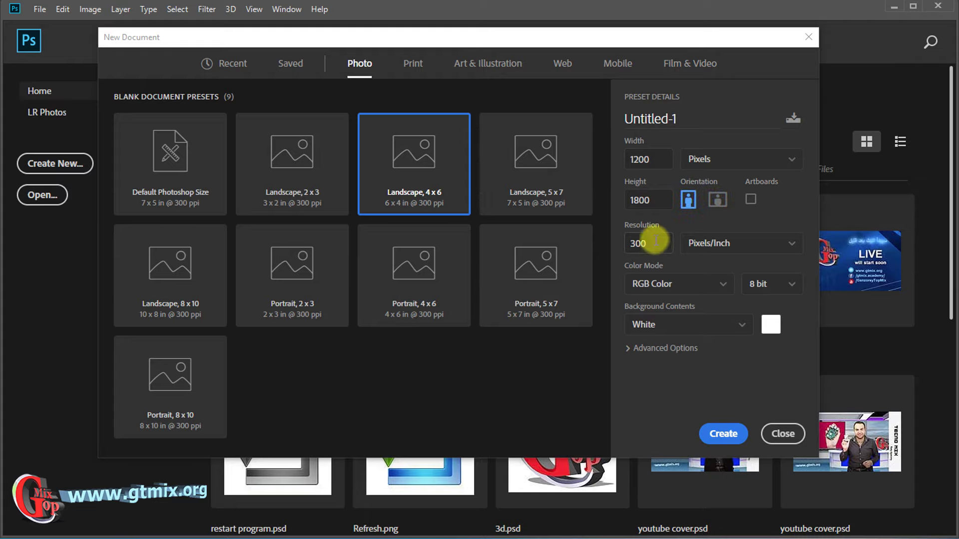
pyautogui.click(788, 243)
pyautogui.click(787, 218)
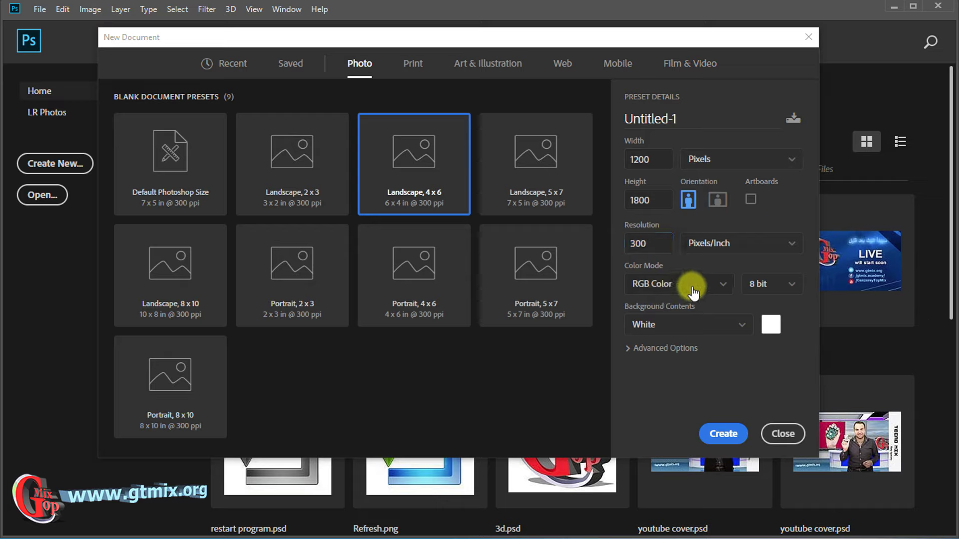
pyautogui.click(710, 292)
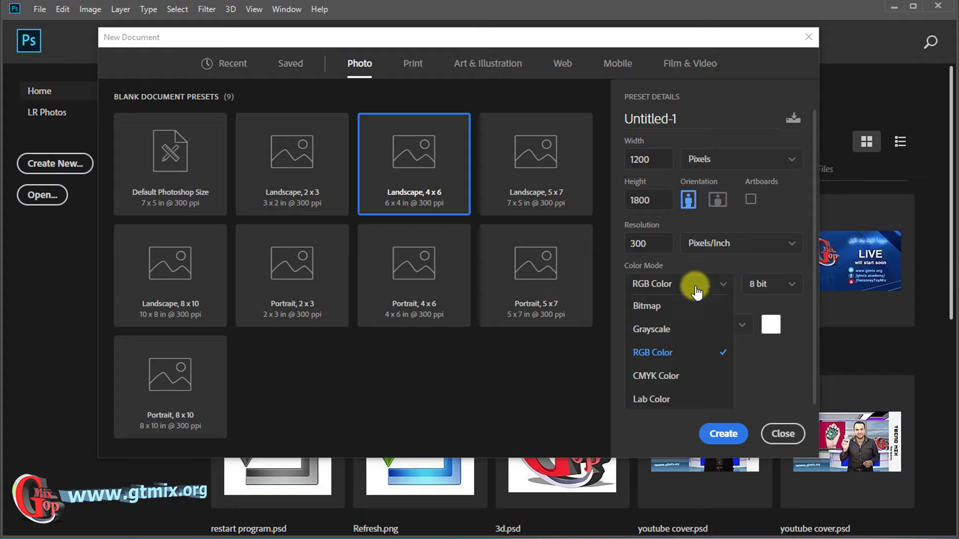
pyautogui.click(795, 259)
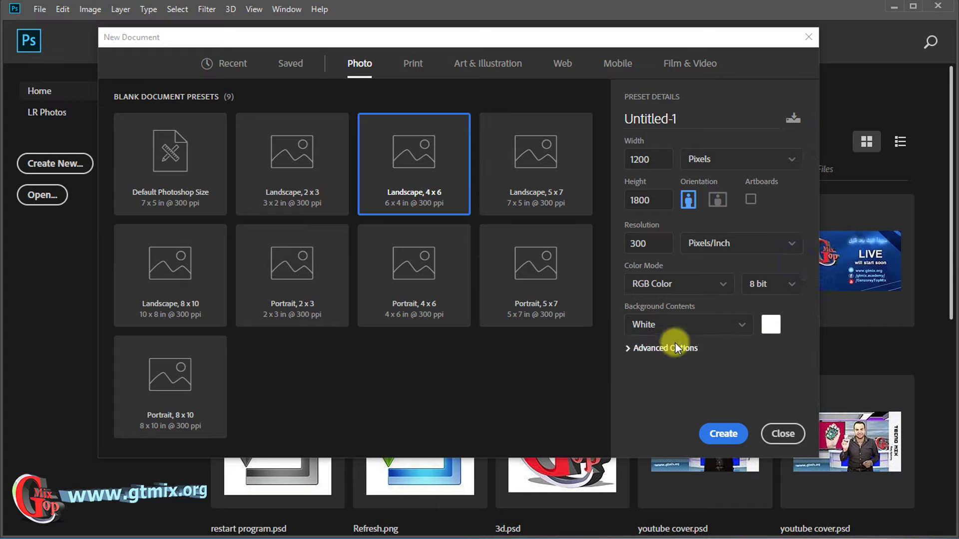
# Review advanced options, keep a white background, and show the Print presets
pyautogui.click(641, 350)
pyautogui.scroll(-2, 800, 350)
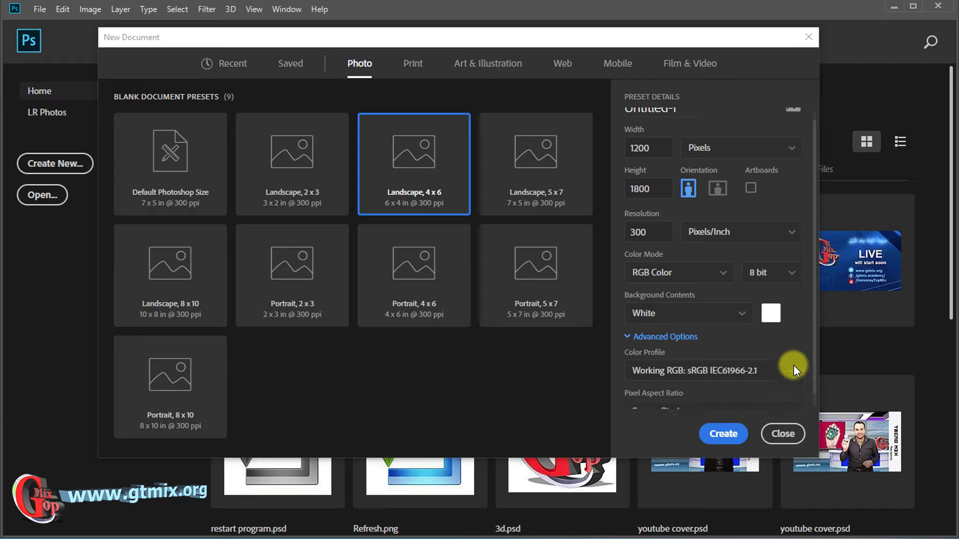
pyautogui.scroll(2, 724, 365)
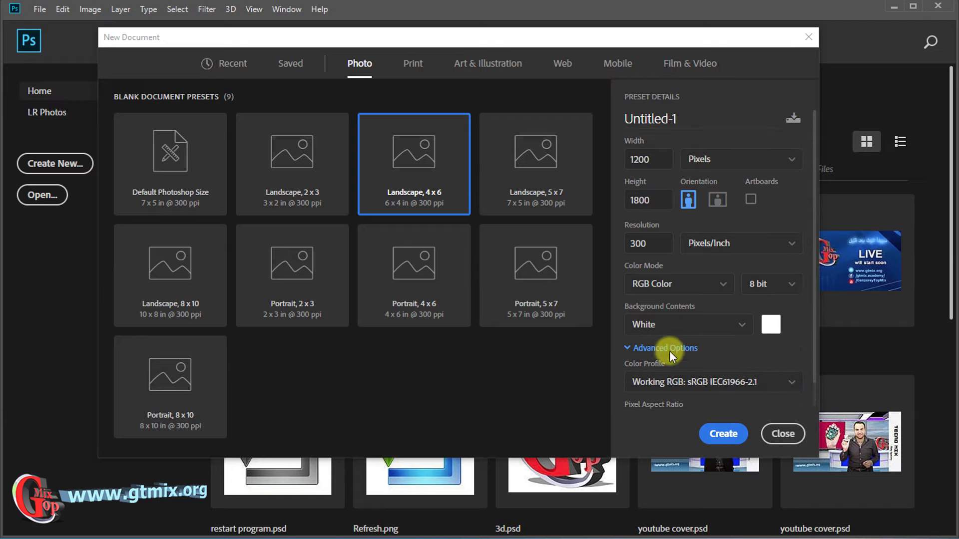
pyautogui.click(707, 350)
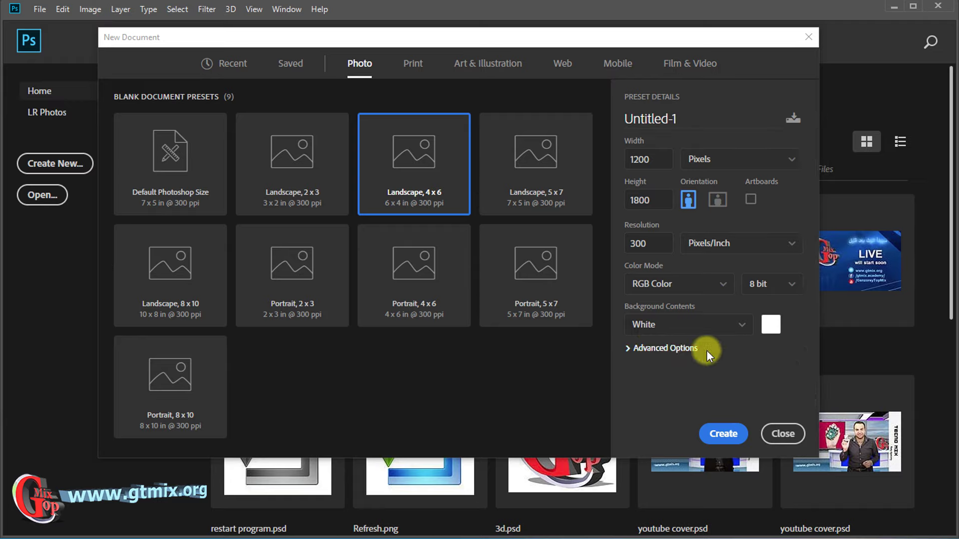
pyautogui.click(744, 326)
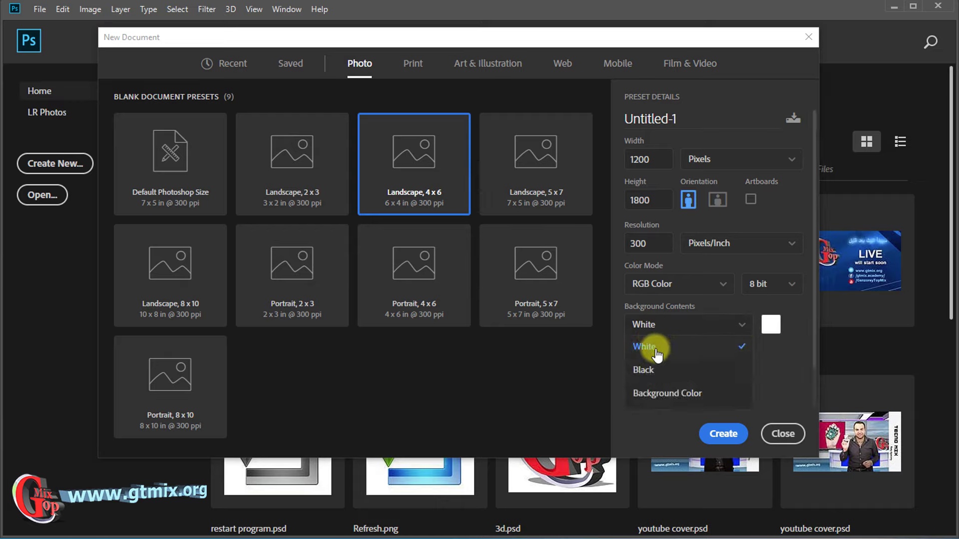
pyautogui.click(799, 344)
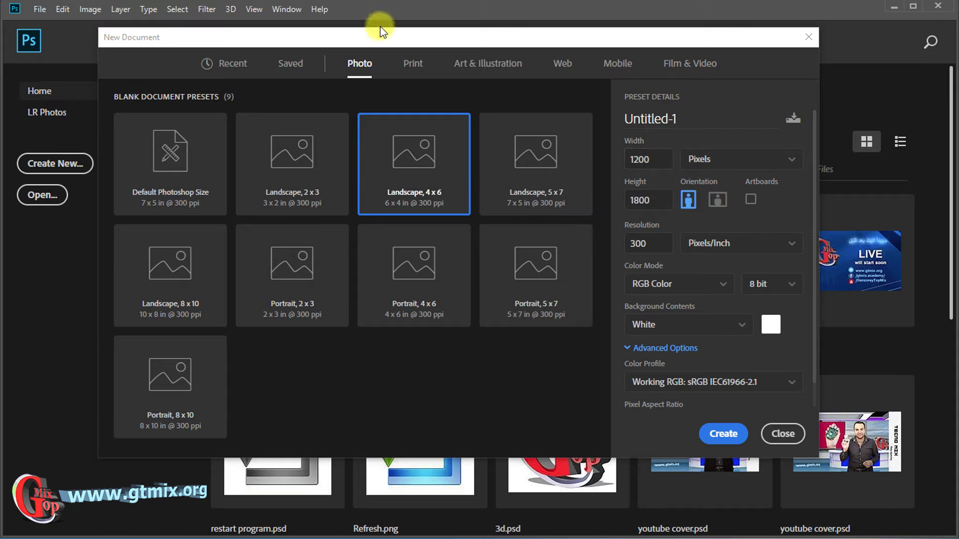
pyautogui.click(418, 63)
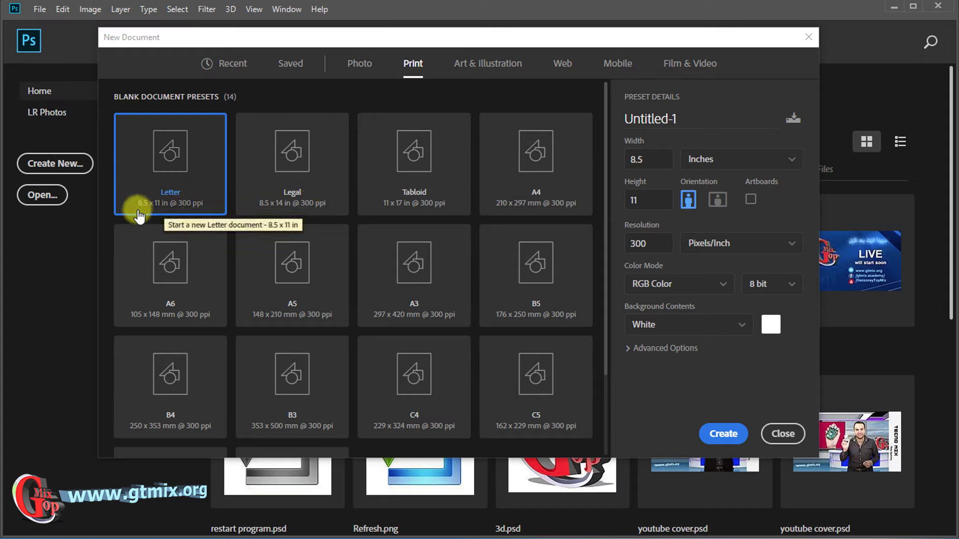
# Express the Letter size in pixels (2550 × 3300), then show Art & Illustration presets
pyautogui.click(768, 169)
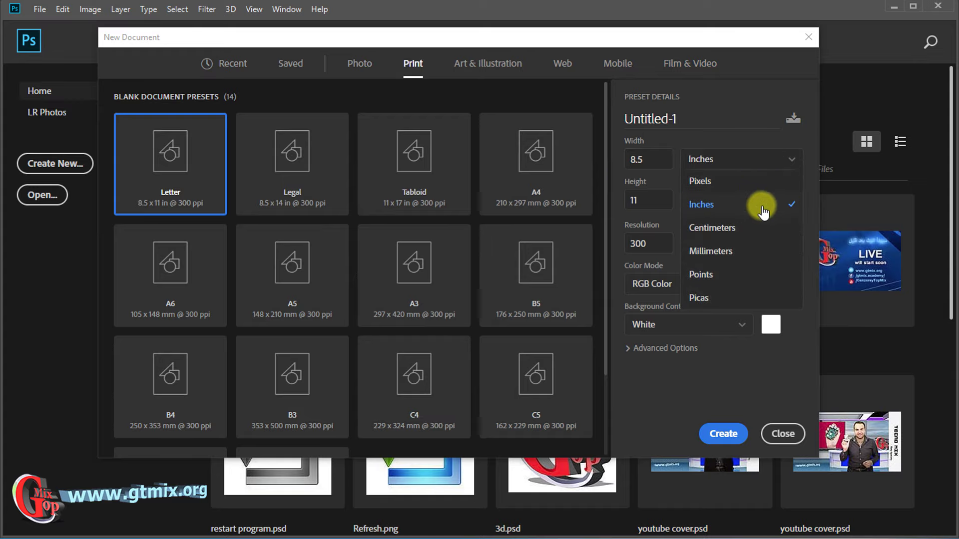
pyautogui.click(705, 181)
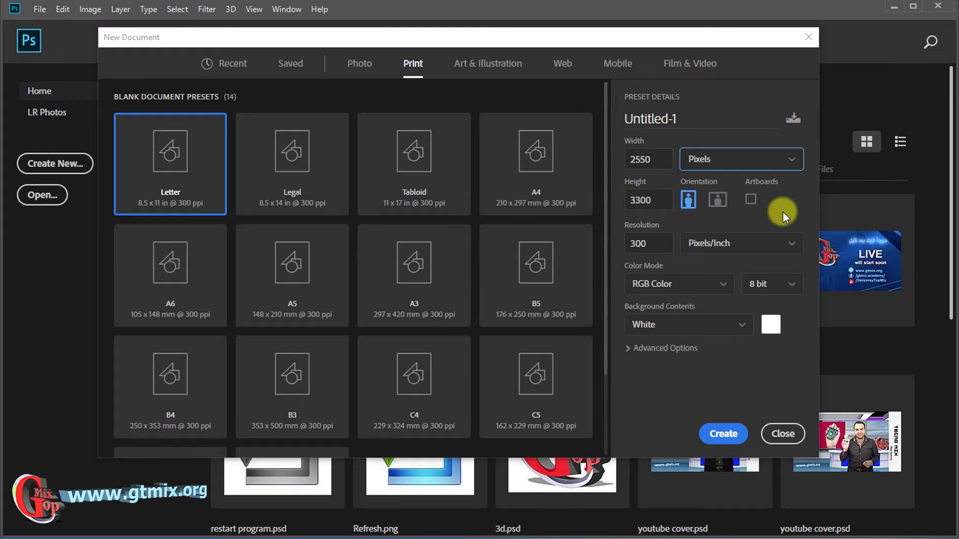
pyautogui.click(788, 161)
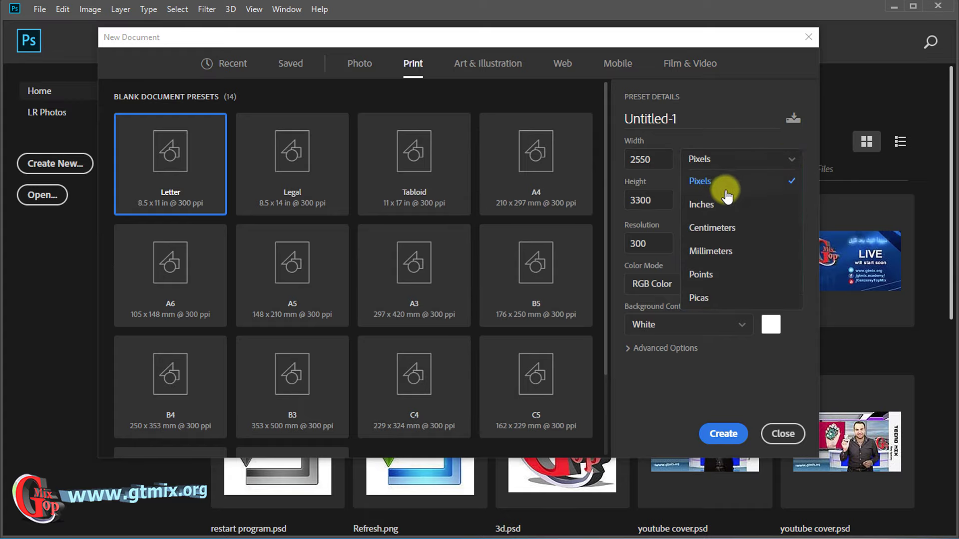
pyautogui.click(735, 148)
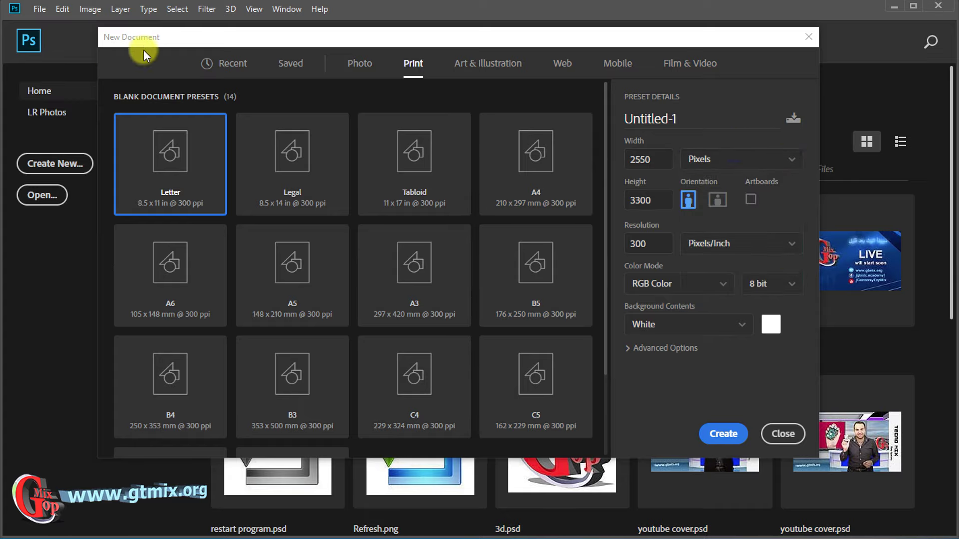
pyautogui.click(492, 70)
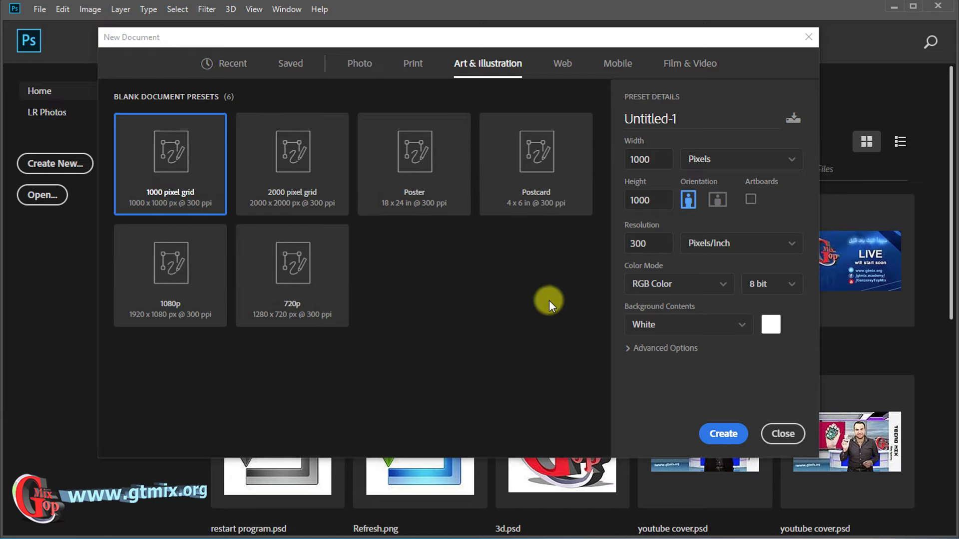
# Browse the Web presets, then the Mobile presets
pyautogui.click(570, 63)
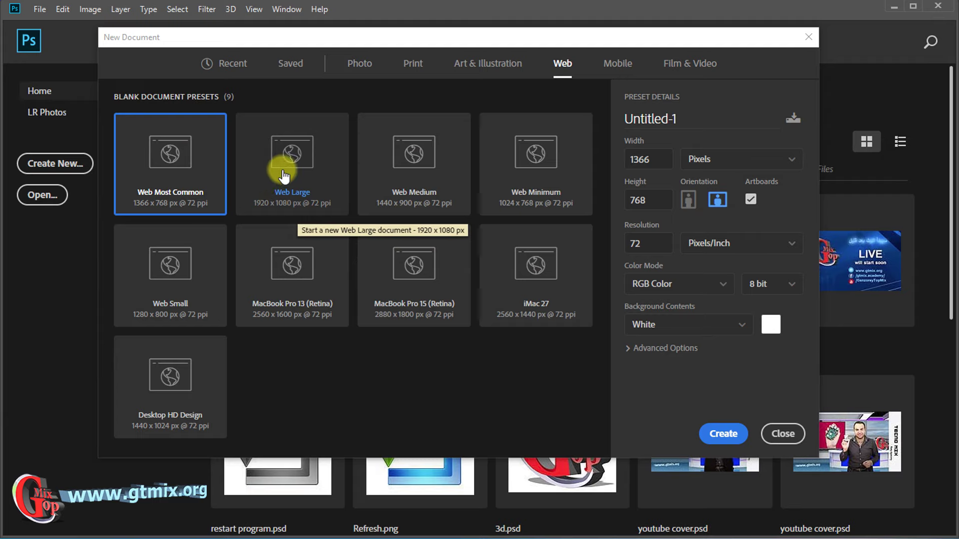
pyautogui.click(617, 65)
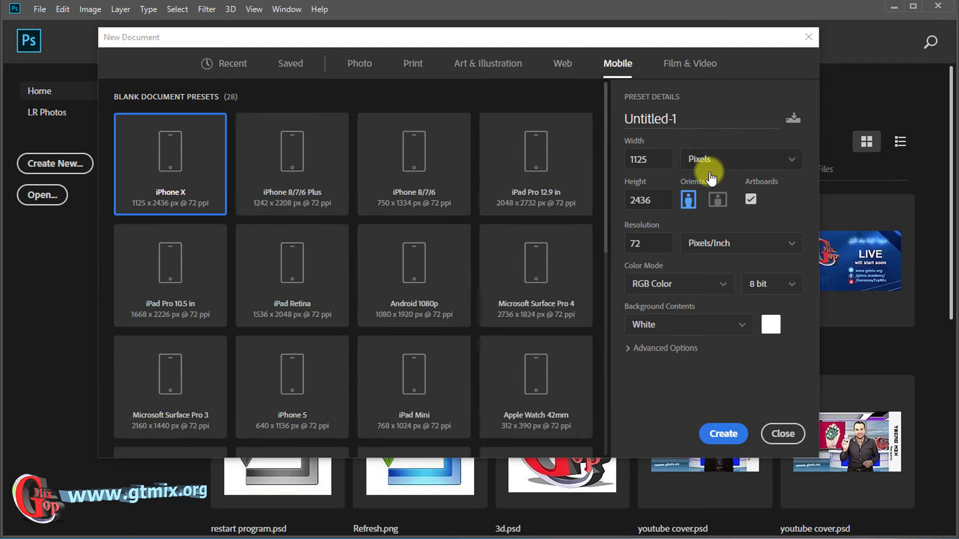
# Browse the Film & Video presets, check the 1920 px width, then return to Photo presets
pyautogui.scroll(-2, 508, 189)
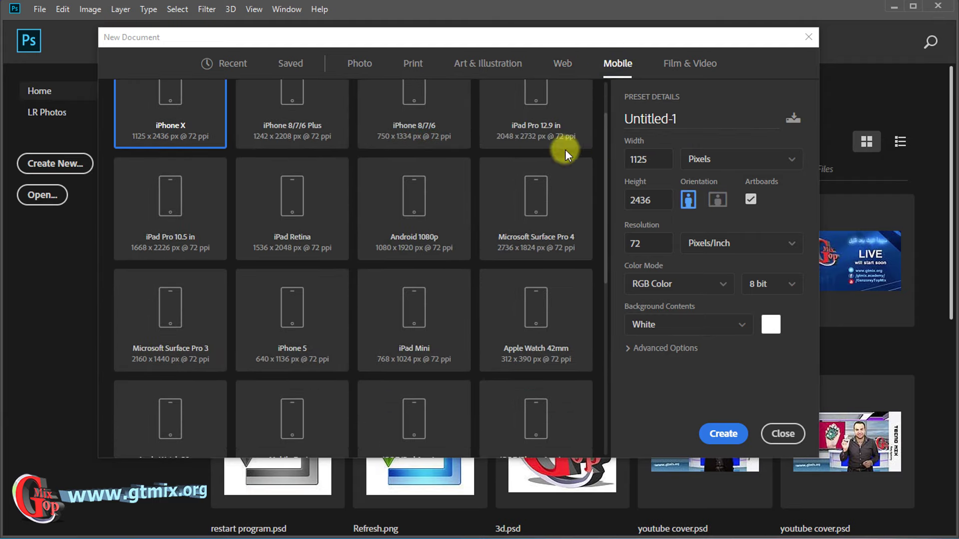
pyautogui.scroll(2, 564, 149)
pyautogui.click(672, 65)
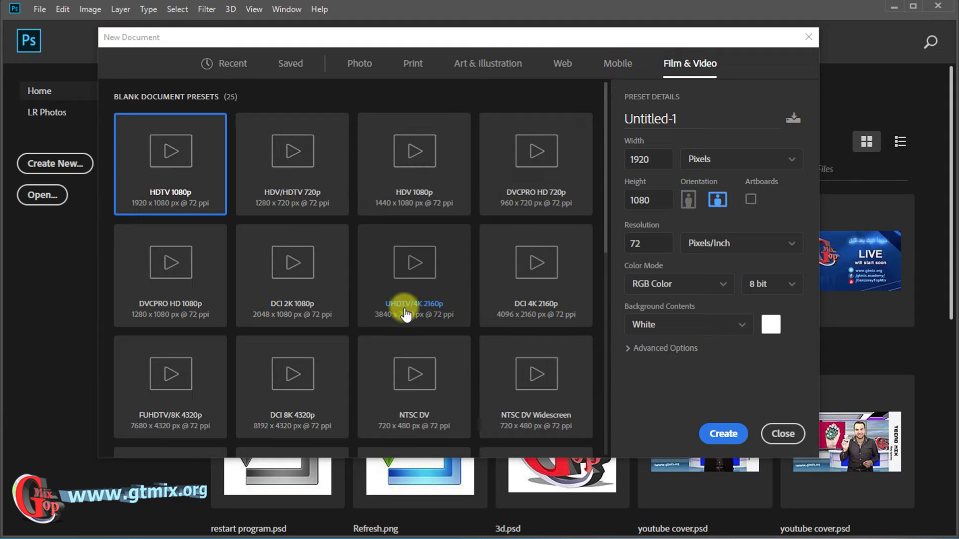
pyautogui.scroll(-5, 278, 223)
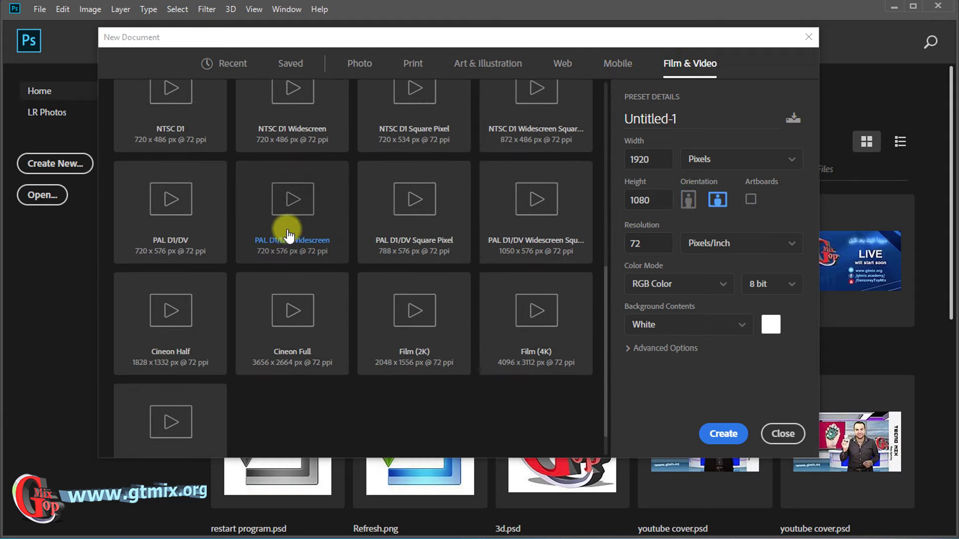
pyautogui.scroll(5, 335, 334)
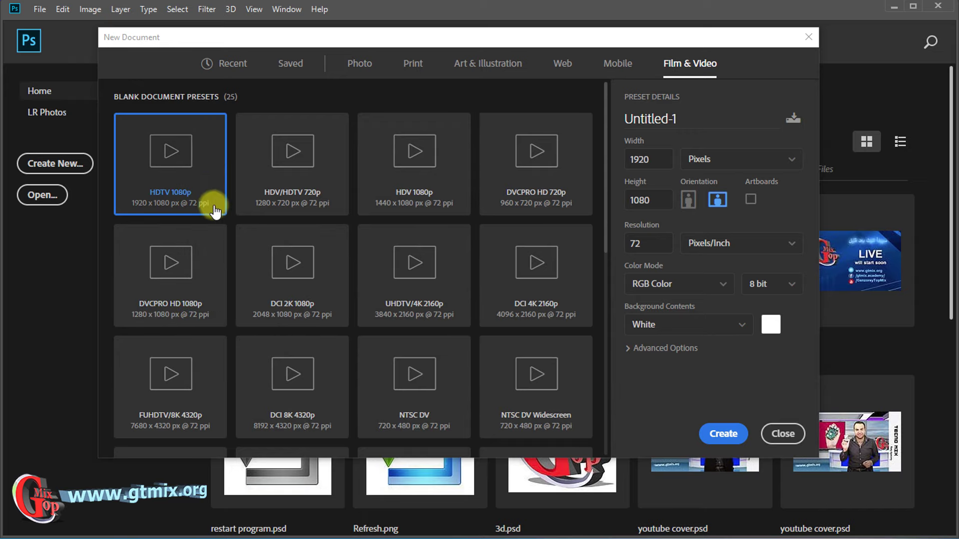
pyautogui.scroll(-3, 306, 240)
pyautogui.scroll(-4, 493, 368)
pyautogui.scroll(2, 475, 360)
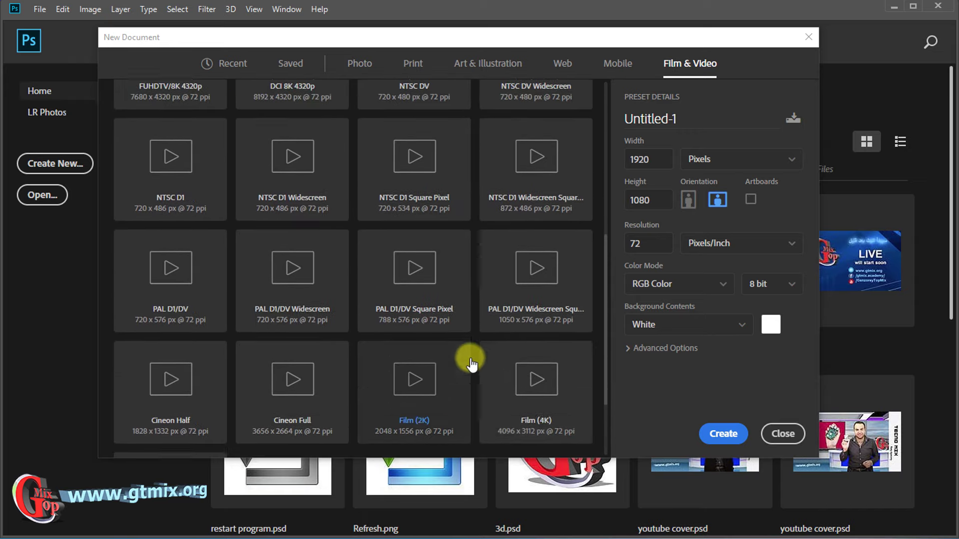
pyautogui.scroll(5, 462, 352)
pyautogui.click(645, 159)
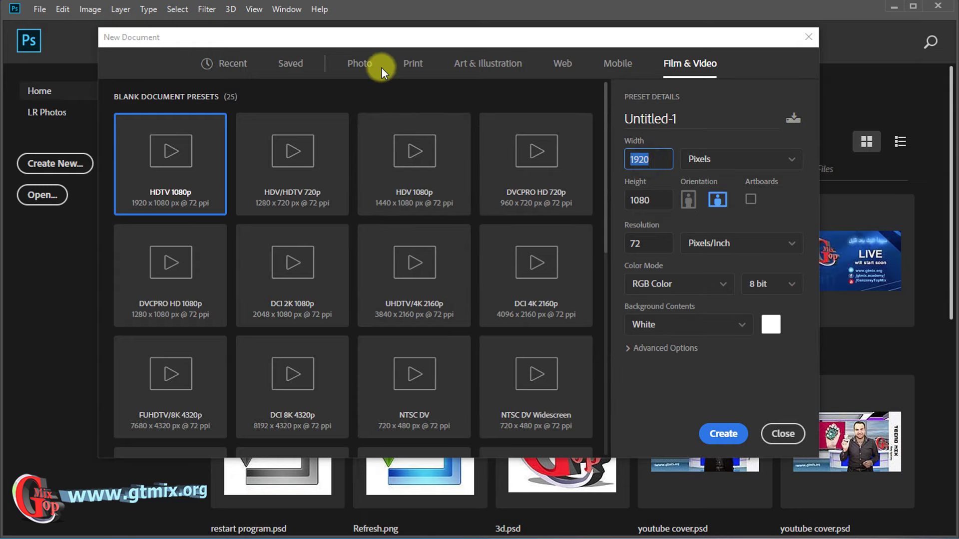
pyautogui.click(360, 62)
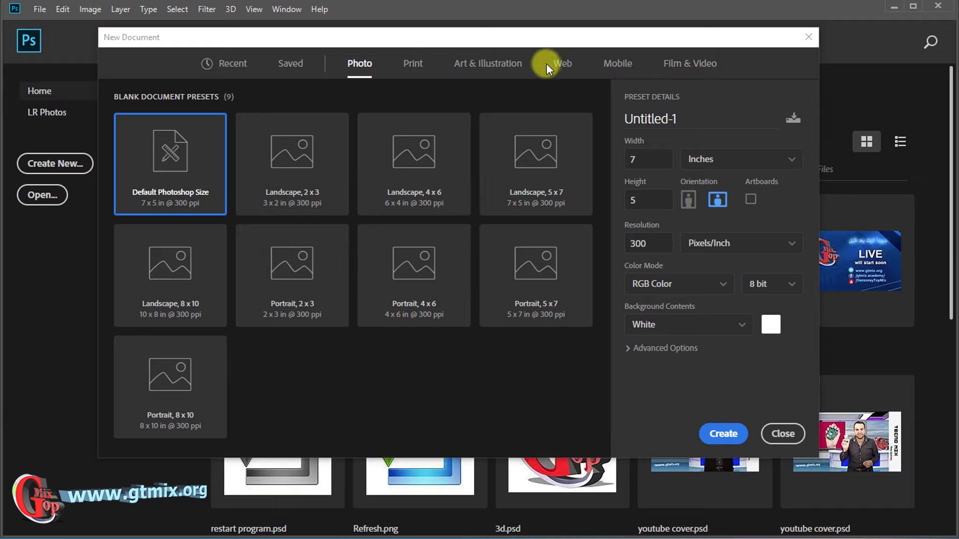
# Pick the Web Large preset (1920 × 1080 px, 72 ppi) and create the document
pyautogui.click(561, 65)
pyautogui.click(329, 192)
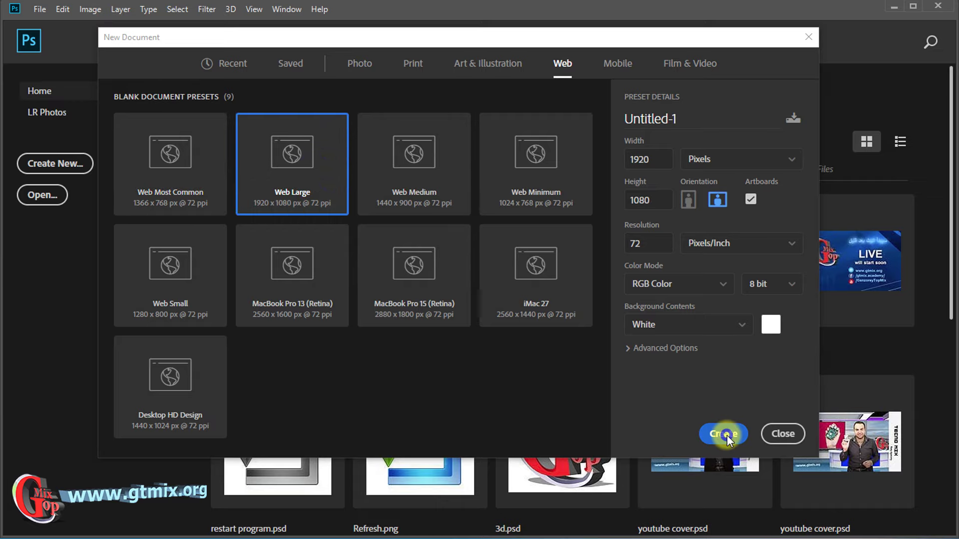
pyautogui.click(726, 434)
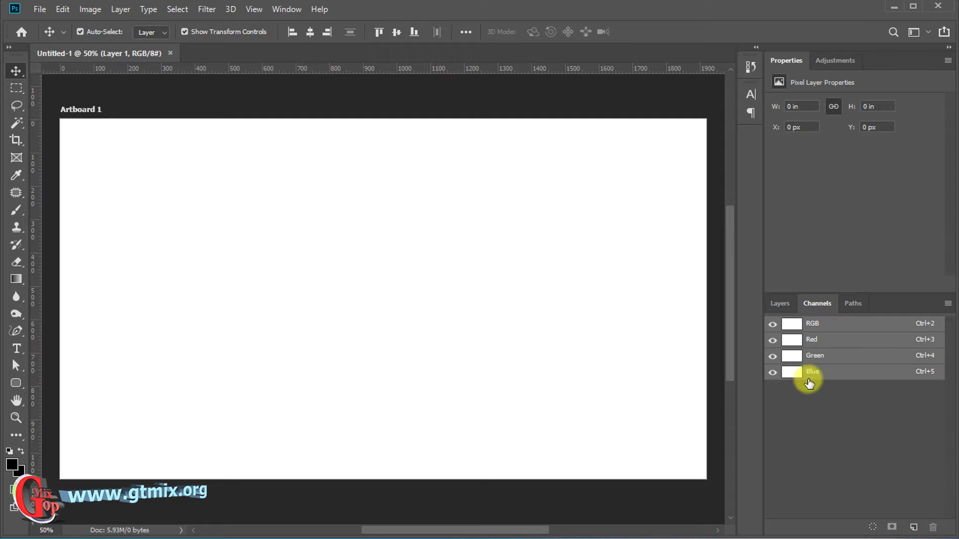
# Preview the Blue and Green channels, then select Artboard 1 and Layer 1 in Layers
pyautogui.click(819, 375)
pyautogui.click(832, 355)
pyautogui.click(824, 323)
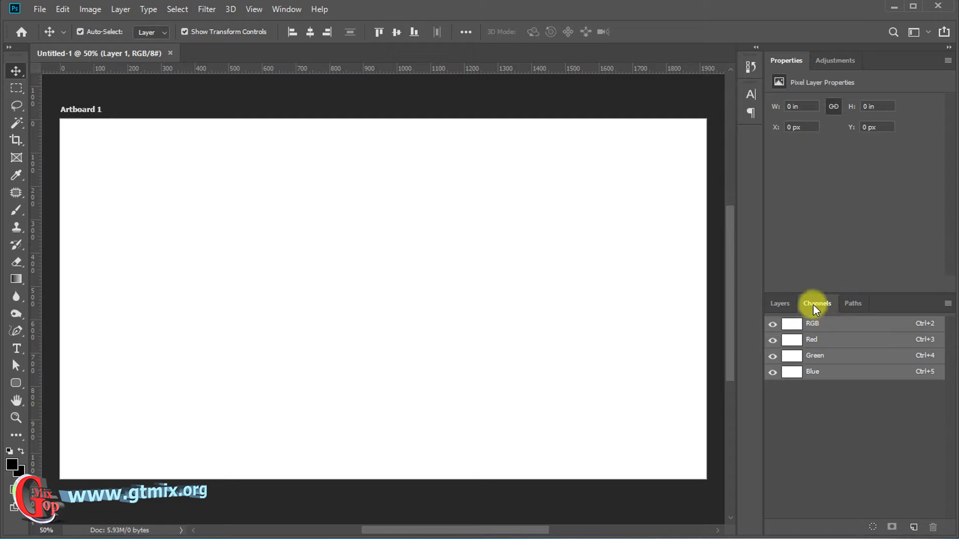
pyautogui.click(779, 303)
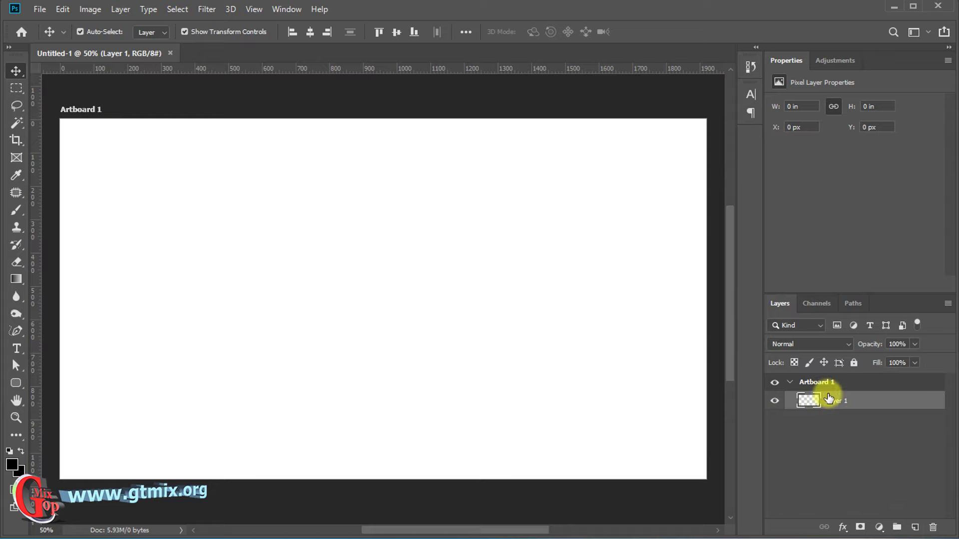
pyautogui.click(793, 384)
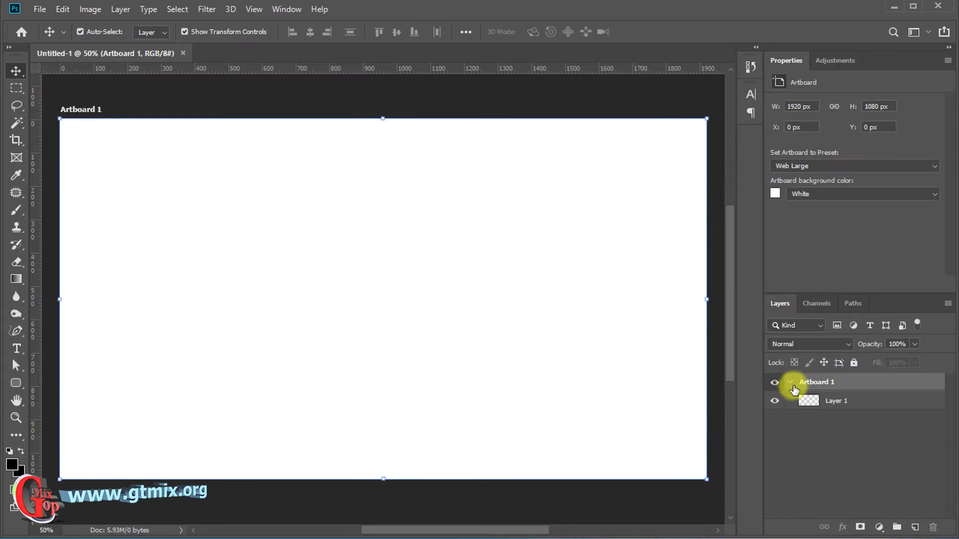
pyautogui.click(836, 402)
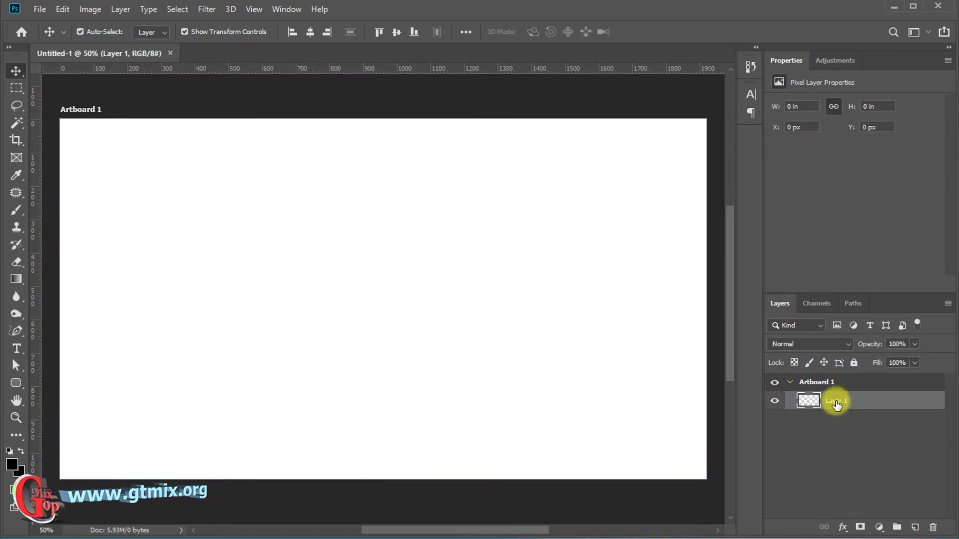